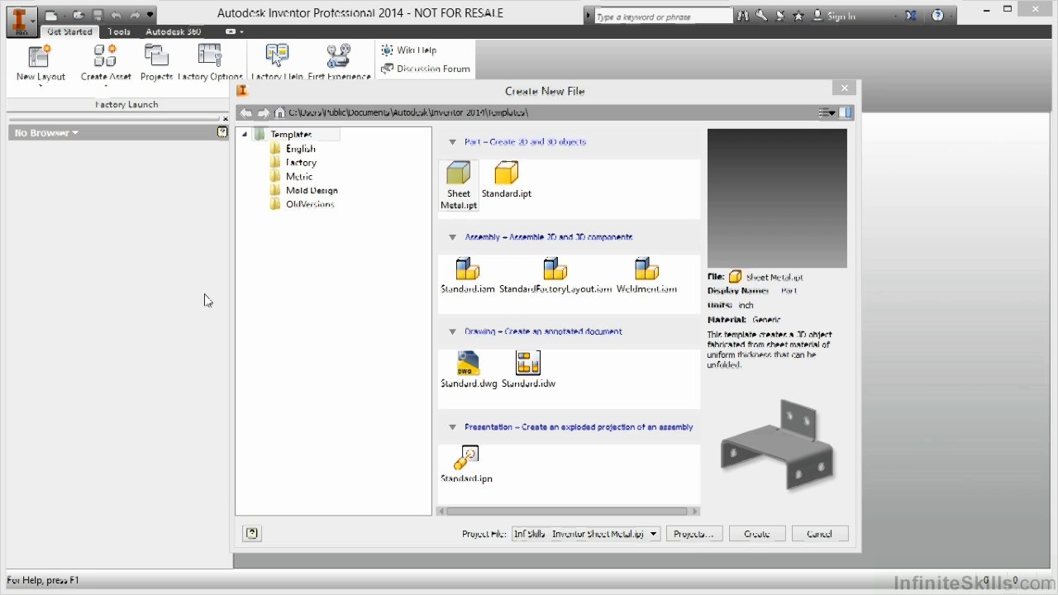
- Create a new part from the Sheet Metal.ipt template
{"action": "left_click", "coordinate": [758, 535]}
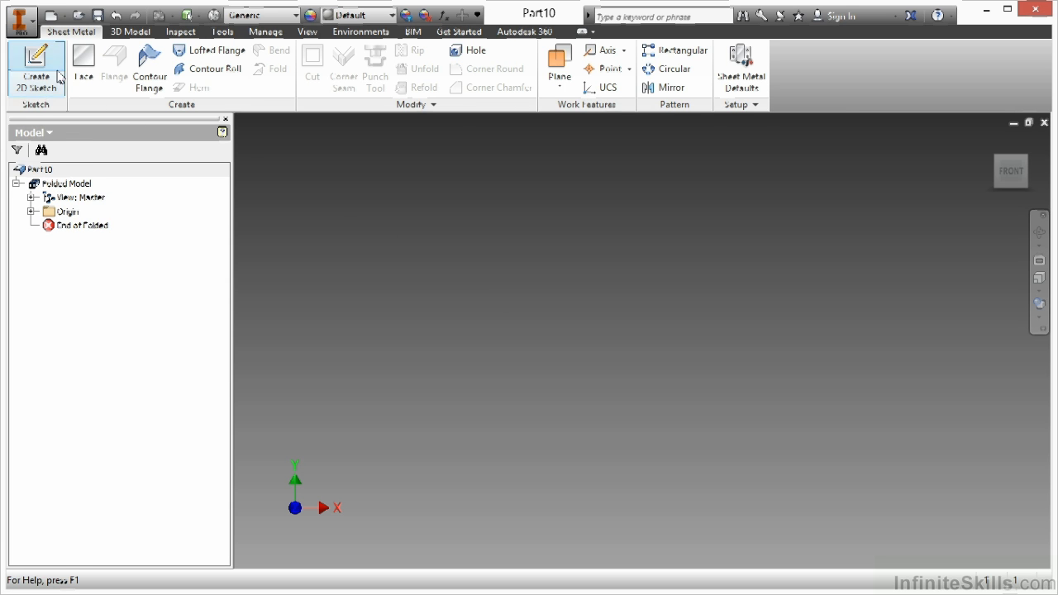
- Start a new sketch on the part's front origin plane
{"action": "right_click", "coordinate": [247, 196]}
{"action": "left_click", "coordinate": [252, 238]}
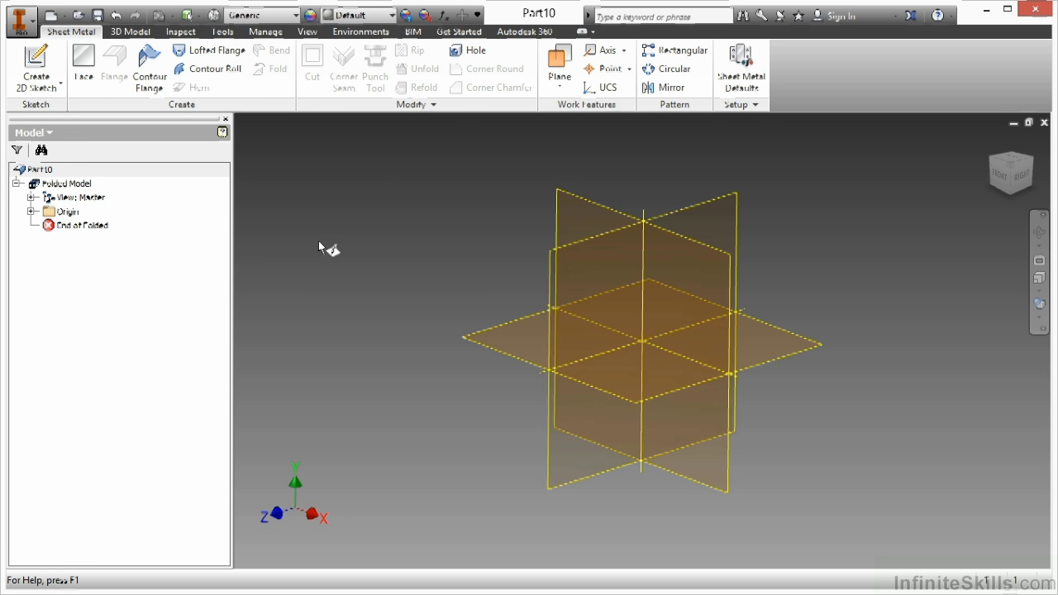
{"action": "left_click", "coordinate": [590, 200]}
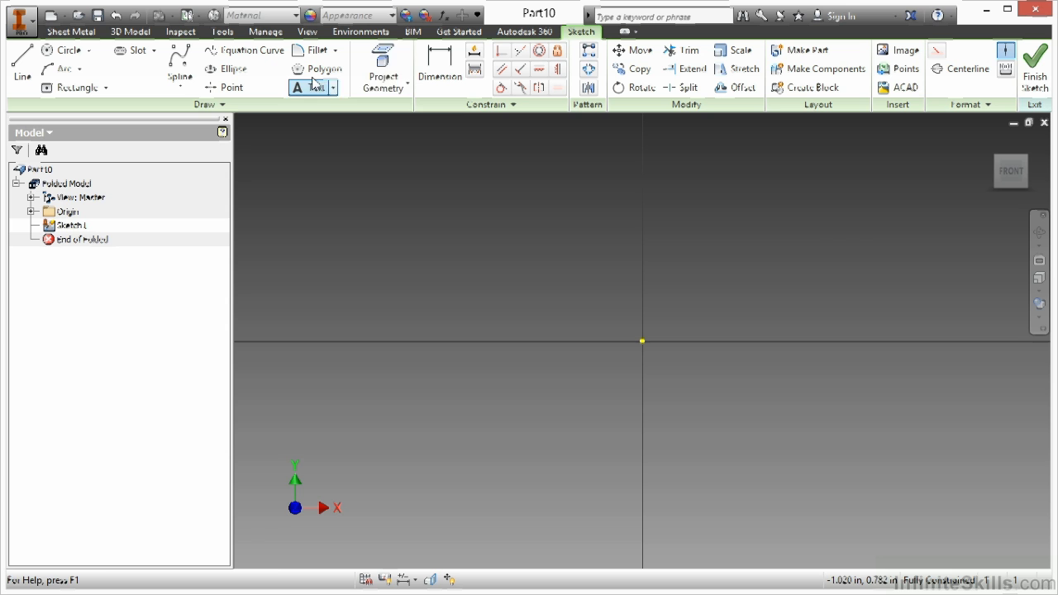
- Project the YZ Plane into the sketch as a centerline and pan it left
{"action": "left_click", "coordinate": [372, 66]}
{"action": "left_click", "coordinate": [30, 212]}
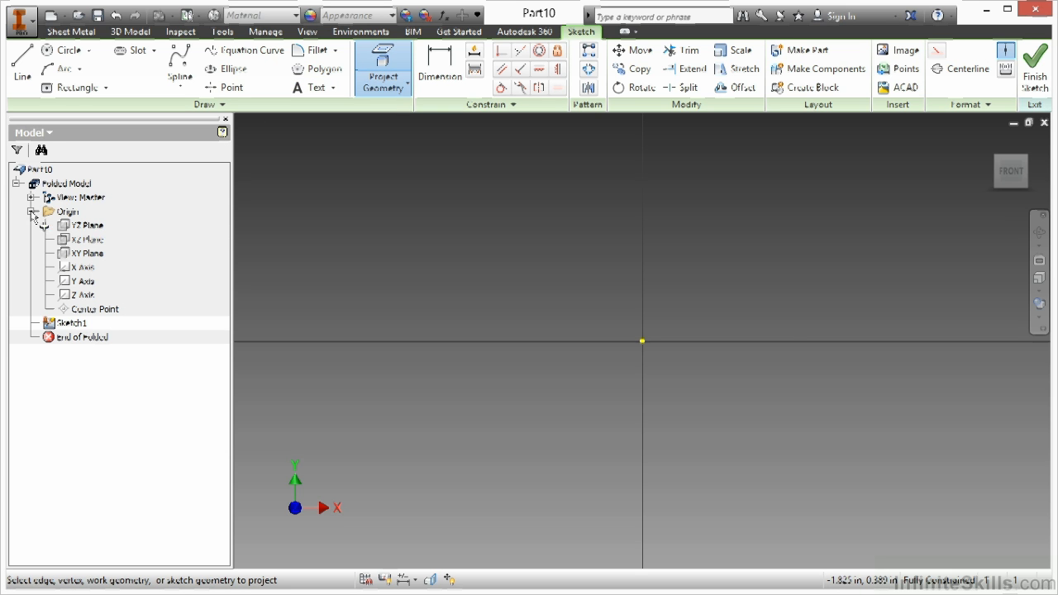
{"action": "left_click", "coordinate": [106, 228]}
{"action": "right_click", "coordinate": [425, 243]}
{"action": "left_click", "coordinate": [484, 244]}
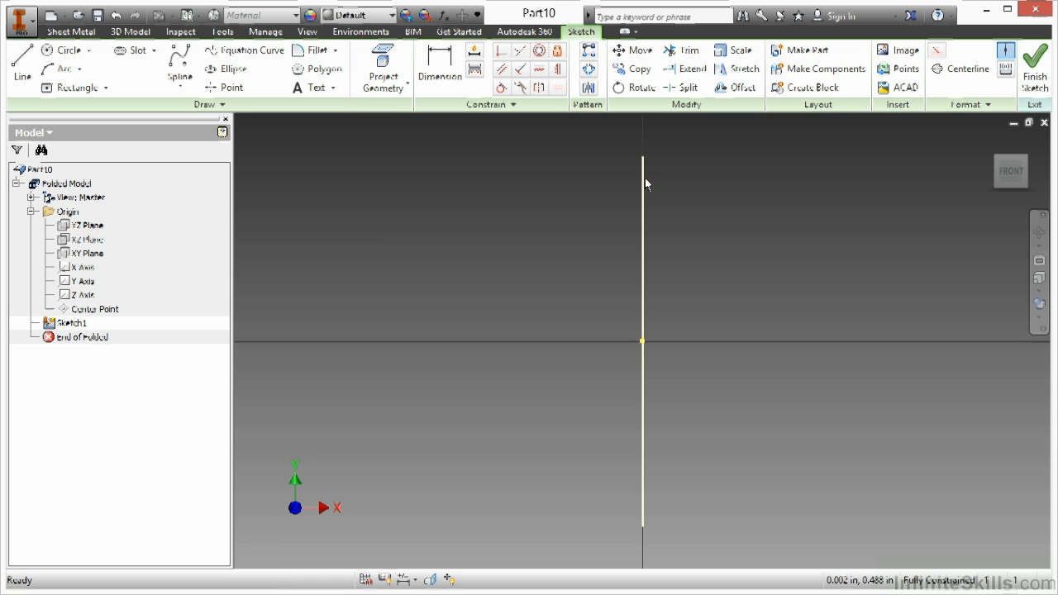
{"action": "left_click", "coordinate": [960, 69]}
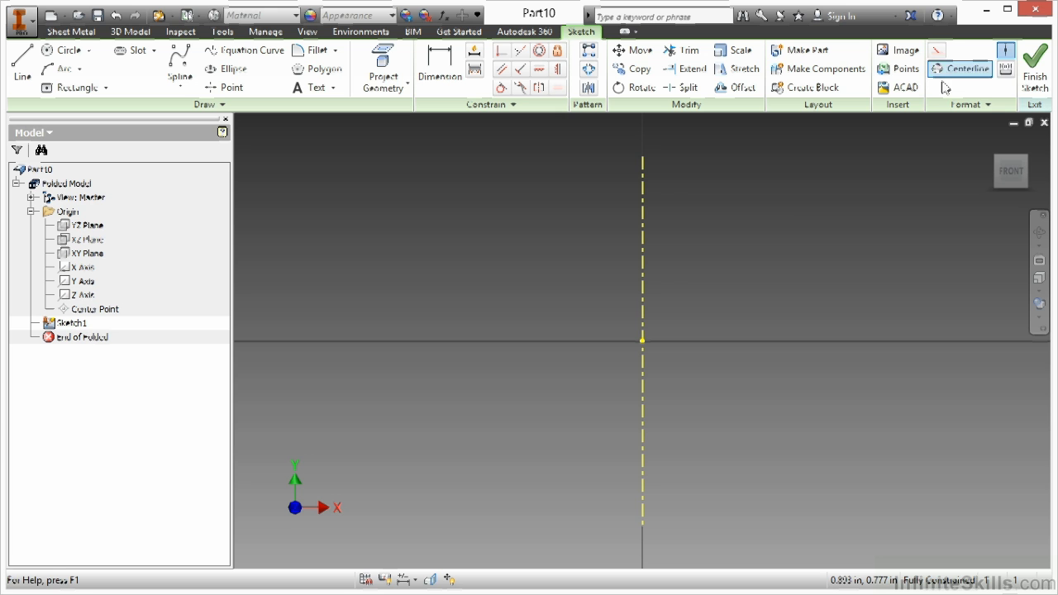
{"action": "left_click", "coordinate": [1005, 50]}
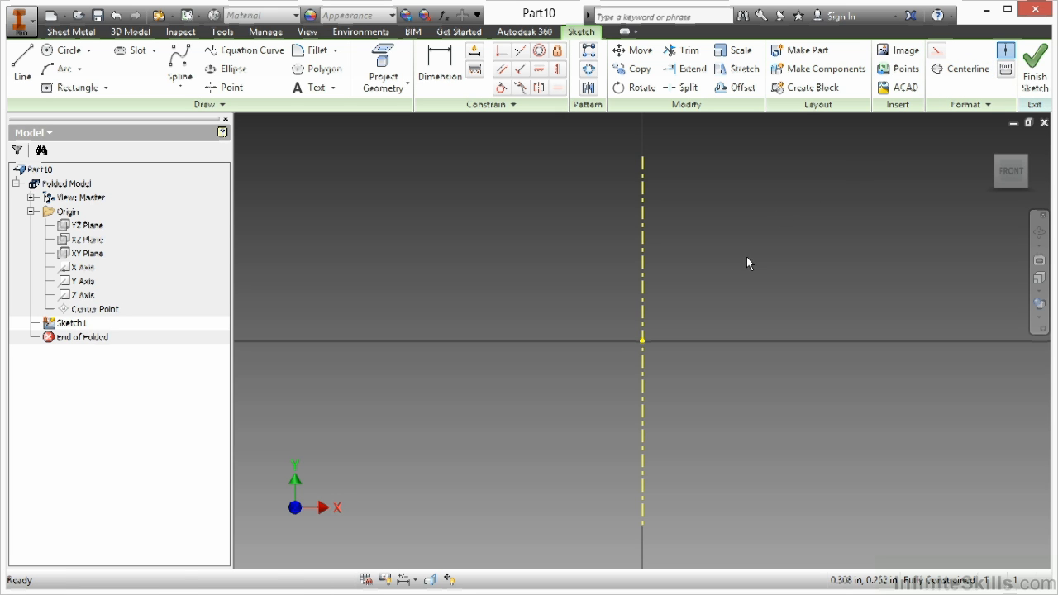
{"action": "middle_click_drag", "start_coordinate": [747, 257], "coordinate": [543, 260]}
- Draw four connected lines: short vertical, horizontal step, long vertical, angled end
{"action": "left_click", "coordinate": [22, 63]}
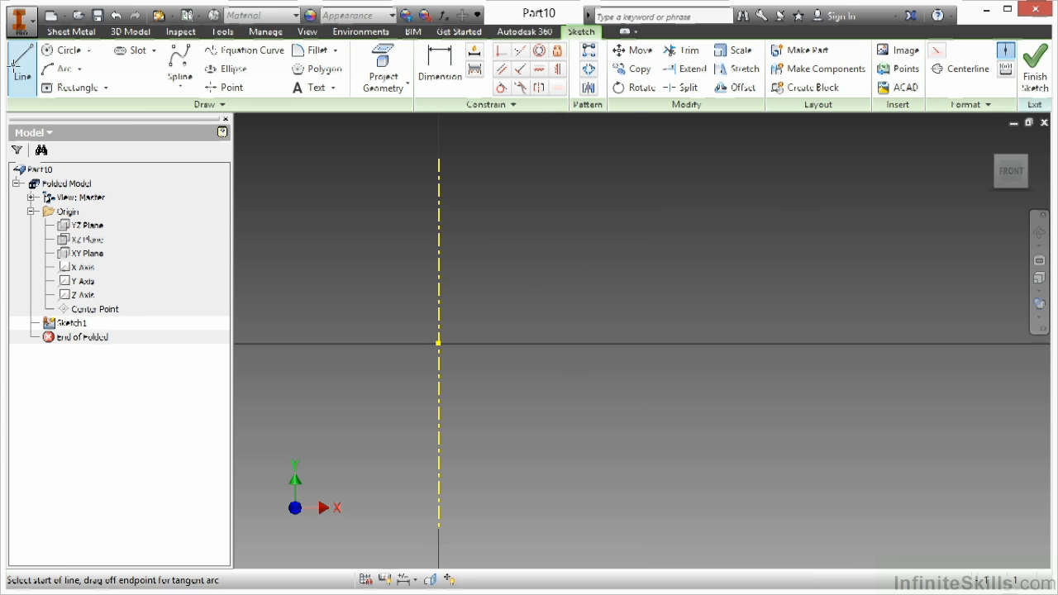
{"action": "left_click", "coordinate": [645, 136]}
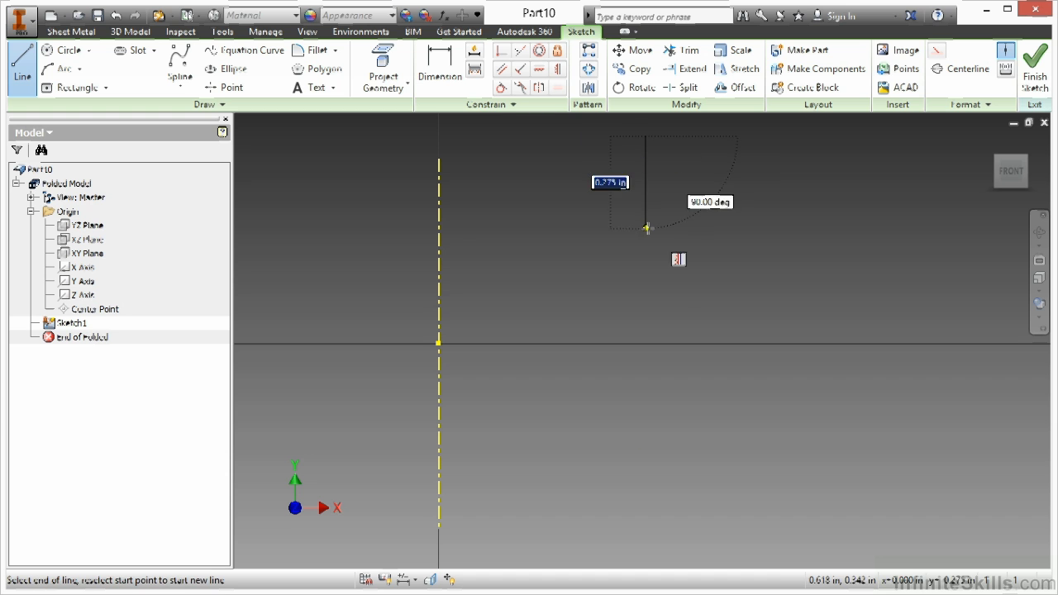
{"action": "left_click", "coordinate": [646, 228]}
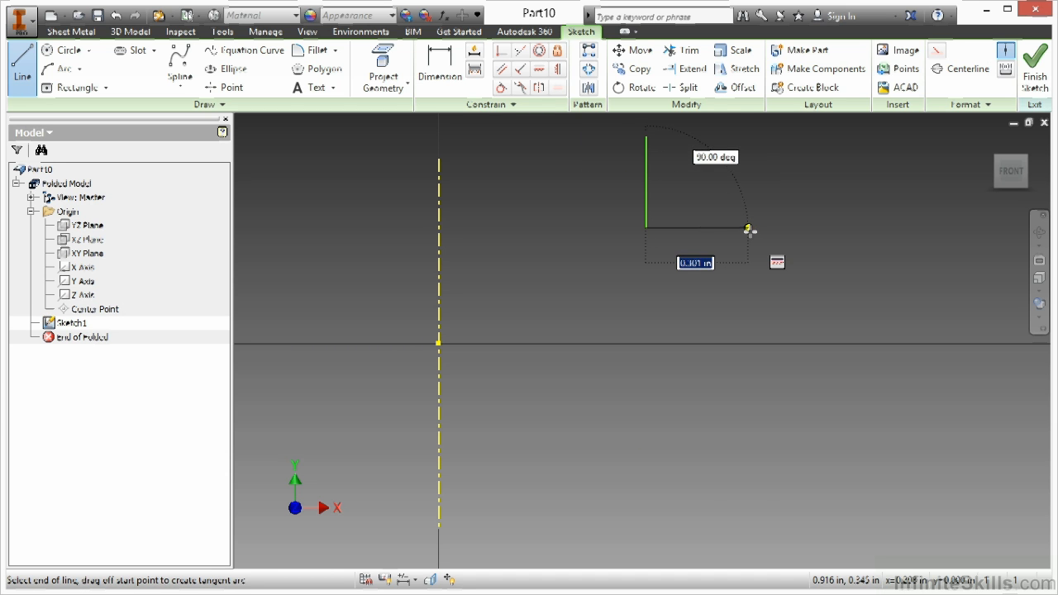
{"action": "left_click", "coordinate": [749, 228]}
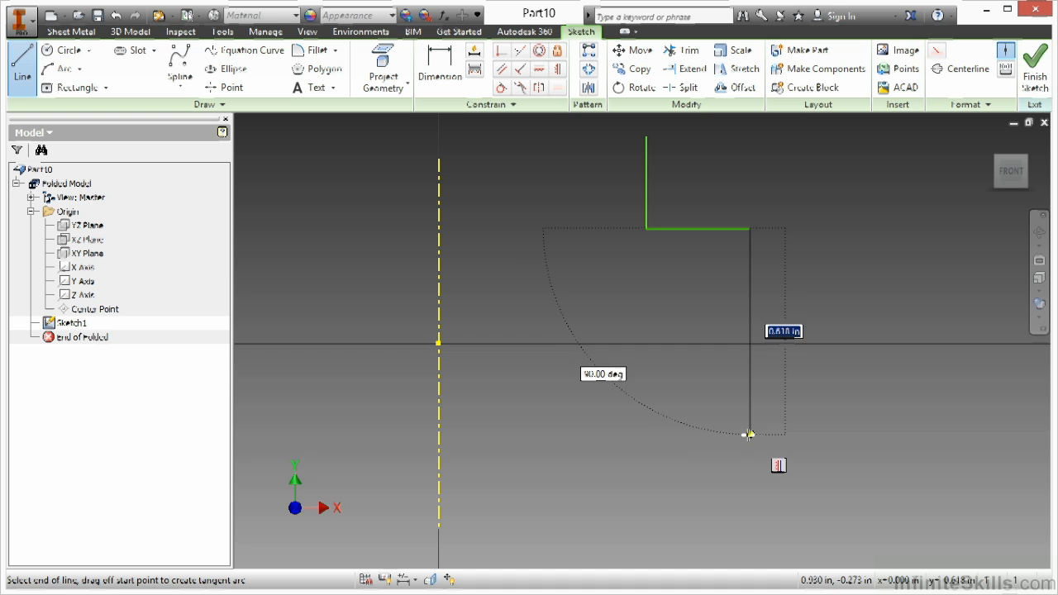
{"action": "left_click", "coordinate": [751, 468]}
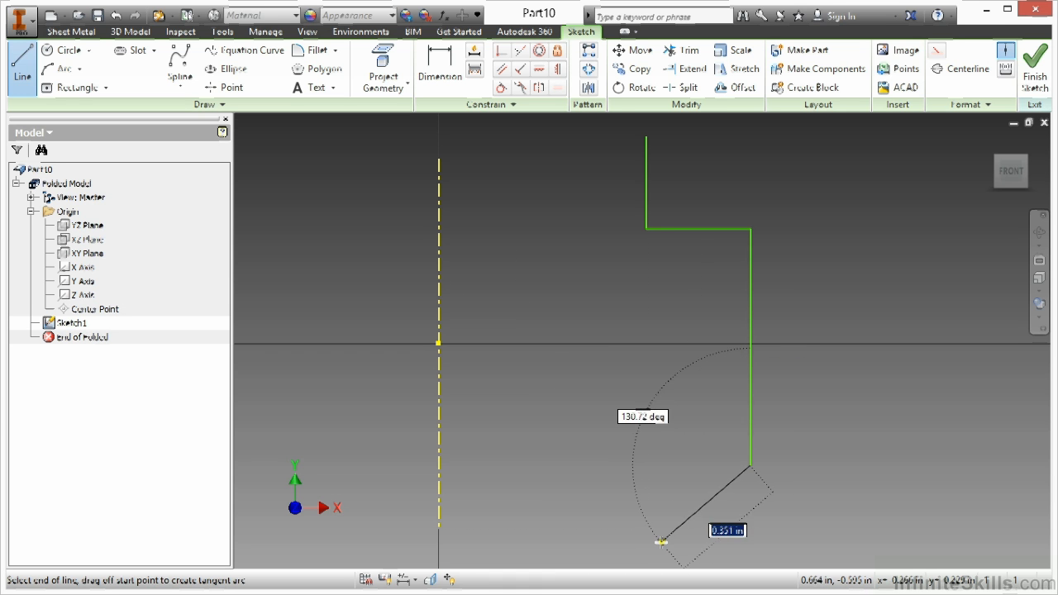
{"action": "left_click", "coordinate": [646, 543]}
{"action": "right_click", "coordinate": [714, 447]}
{"action": "left_click", "coordinate": [738, 440]}
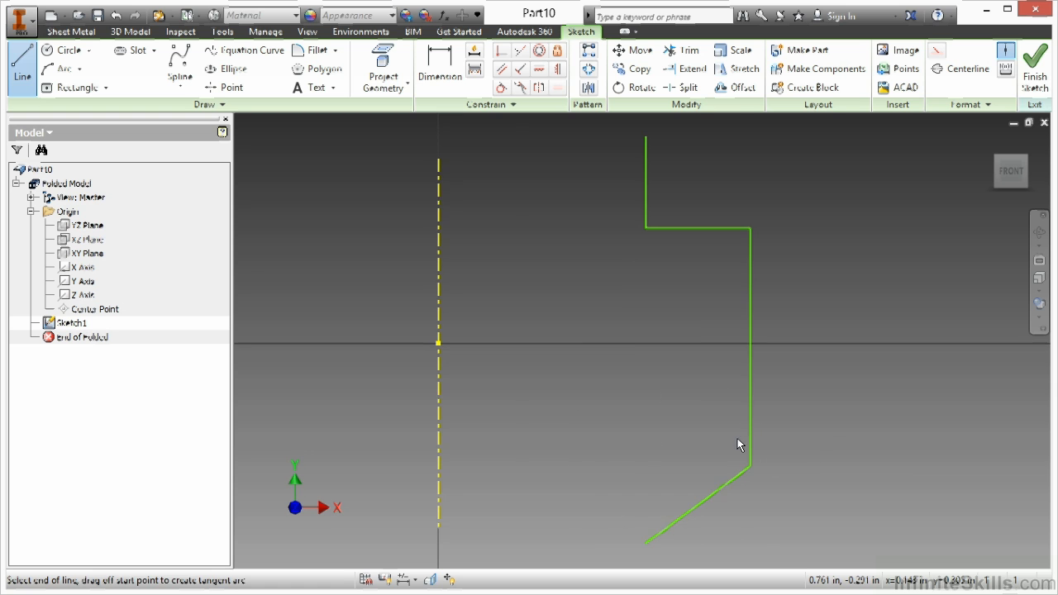
{"action": "scroll", "coordinate": [627, 349], "scroll_direction": "down", "scroll_amount": 2}
- Dimension the short vertical line .250, the long vertical .625, and their angle 120°
{"action": "key", "text": "d"}
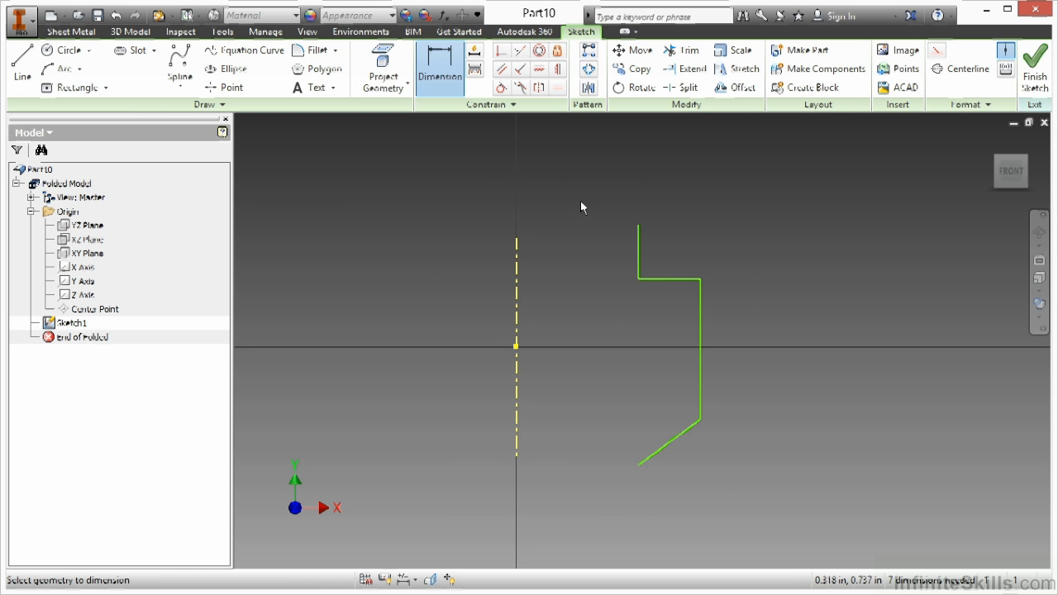
{"action": "left_click", "coordinate": [639, 250]}
{"action": "left_click", "coordinate": [597, 248]}
{"action": "type", "text": ".25"}
{"action": "key", "text": "Return"}
{"action": "left_click", "coordinate": [689, 347]}
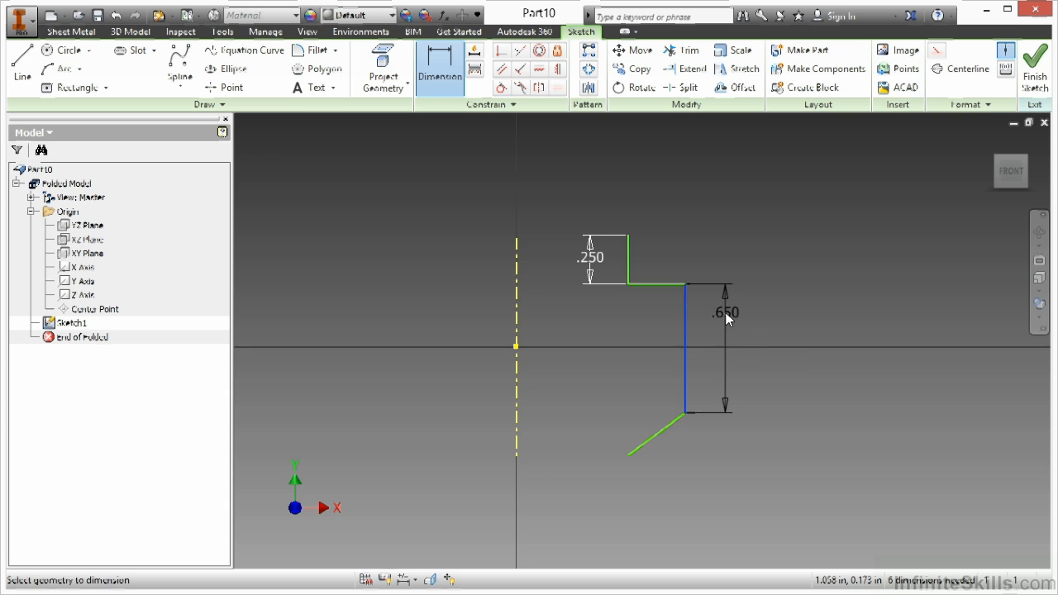
{"action": "left_click", "coordinate": [726, 314]}
{"action": "type", "text": ".625"}
{"action": "key", "text": "Return"}
{"action": "left_click", "coordinate": [685, 364]}
{"action": "left_click", "coordinate": [658, 429]}
{"action": "left_click", "coordinate": [662, 397]}
{"action": "type", "text": "120"}
{"action": "key", "text": "Return"}
- Add diameter dimensions from the centerline: Ø1.125 inner and Ø1.750 outer
{"action": "left_click", "coordinate": [516, 290]}
{"action": "left_click", "coordinate": [629, 265]}
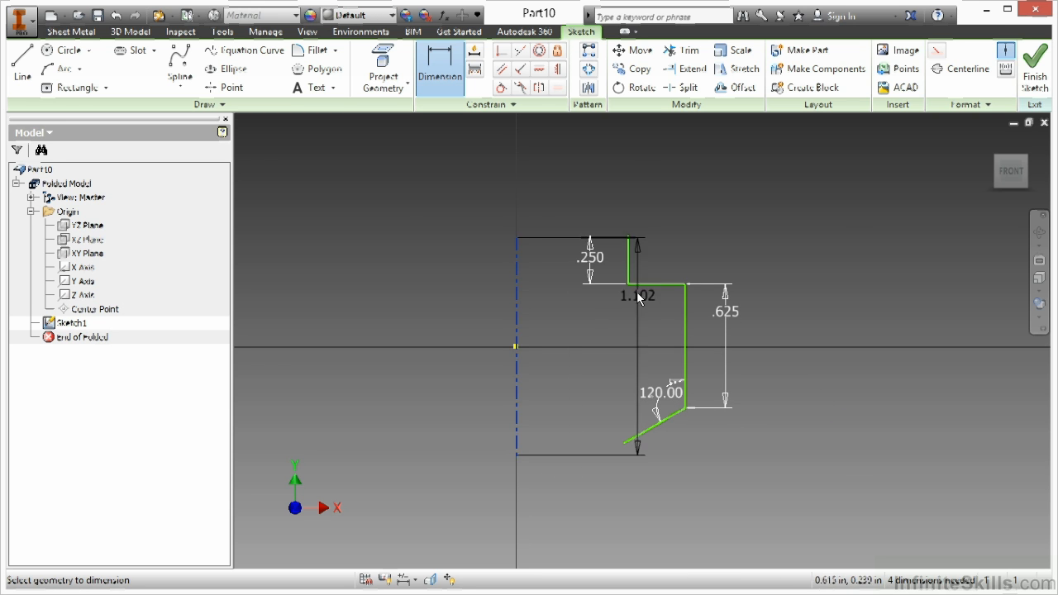
{"action": "left_click", "coordinate": [608, 216]}
{"action": "type", "text": "1.125"}
{"action": "key", "text": "Return"}
{"action": "left_click", "coordinate": [516, 249]}
{"action": "left_click", "coordinate": [690, 347]}
{"action": "left_click", "coordinate": [605, 167]}
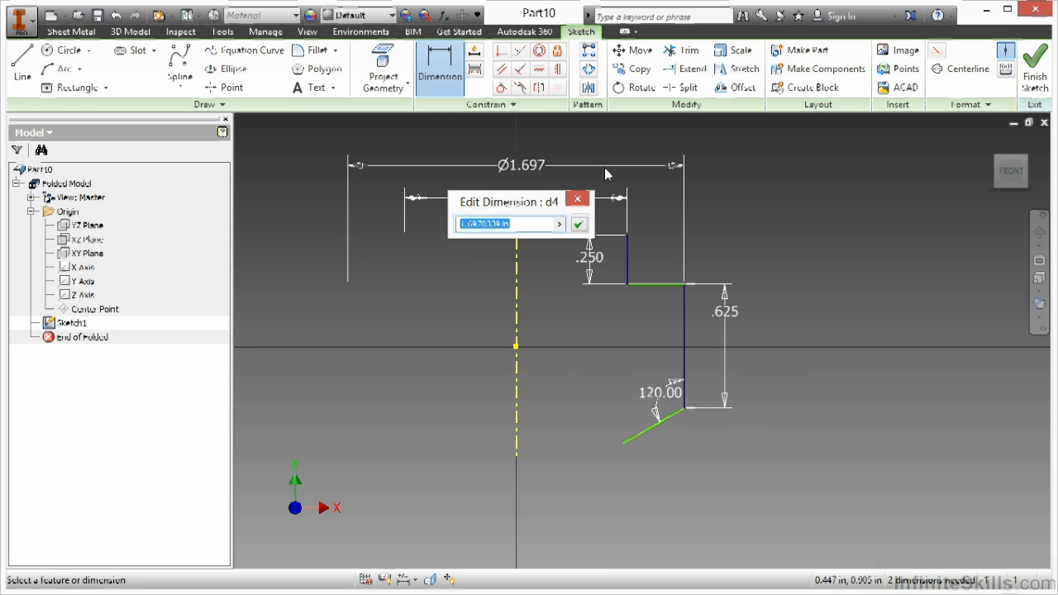
{"action": "type", "text": "1.75"}
{"action": "key", "text": "Return"}
{"action": "right_click", "coordinate": [719, 156]}
{"action": "left_click", "coordinate": [781, 155]}
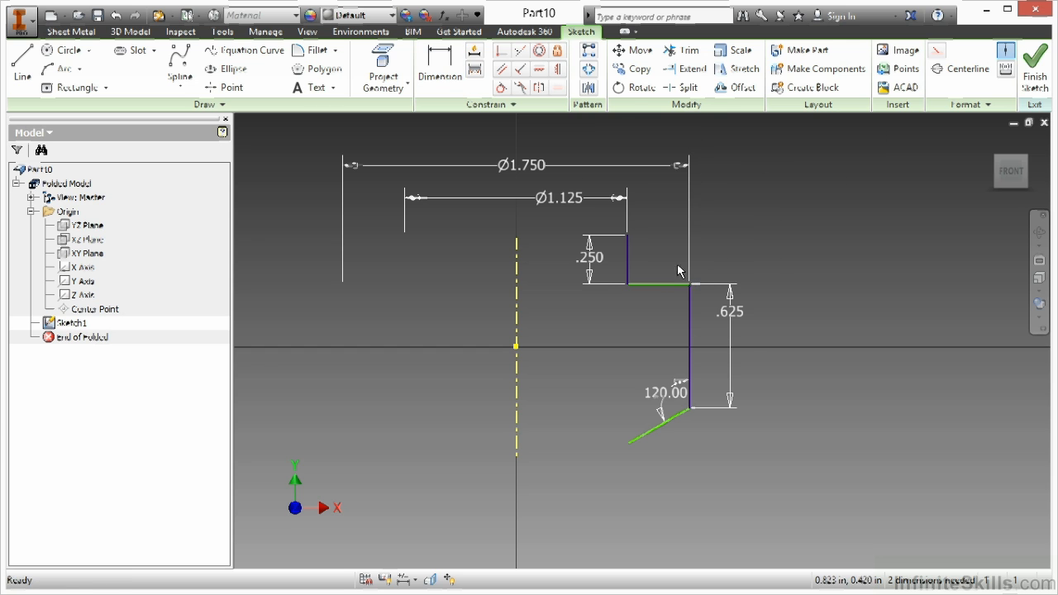
- Constrain the long vertical line's midpoint horizontal with the origin center point
{"action": "left_click", "coordinate": [664, 286]}
{"action": "left_click", "coordinate": [540, 69]}
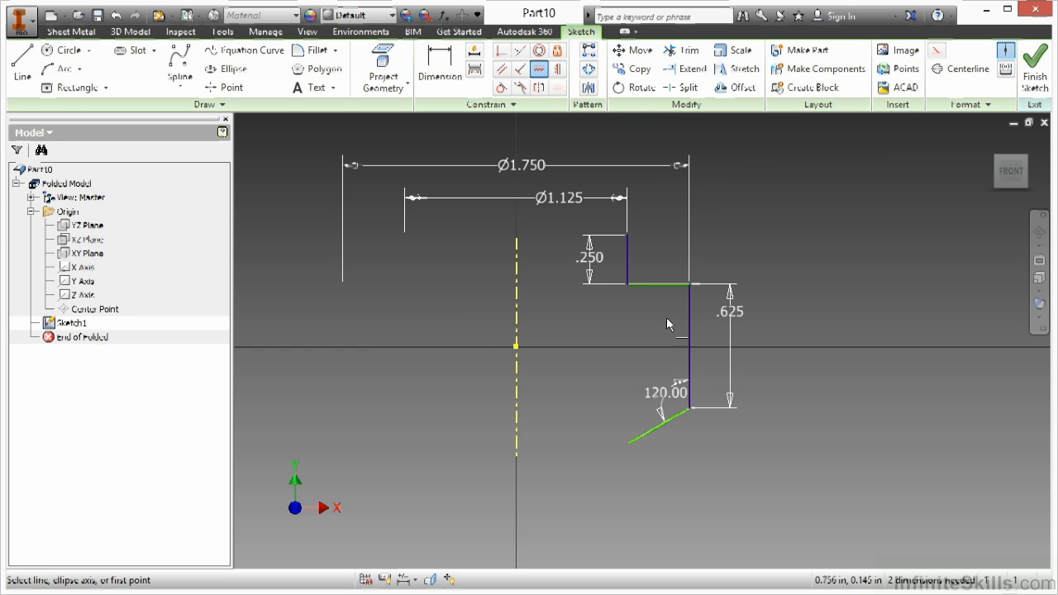
{"action": "left_click", "coordinate": [690, 346]}
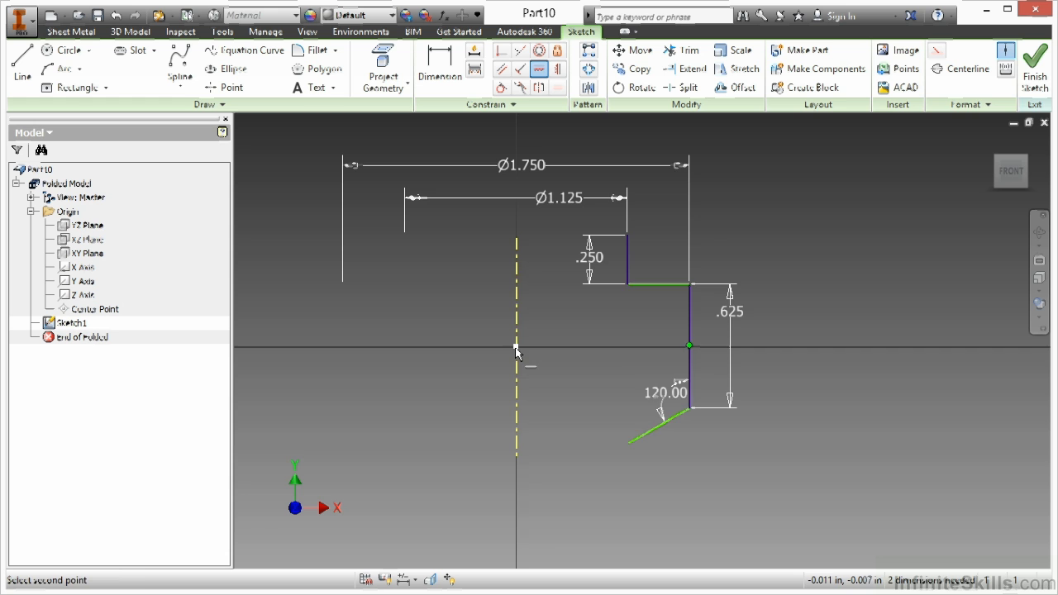
{"action": "left_click", "coordinate": [516, 347]}
{"action": "right_click", "coordinate": [619, 355]}
{"action": "left_click", "coordinate": [659, 343]}
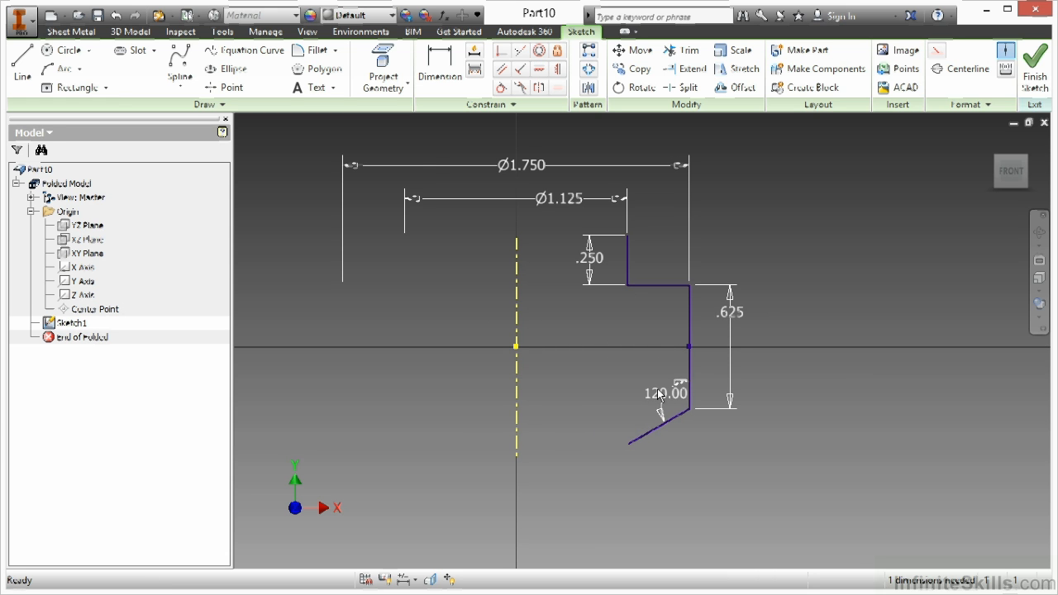
{"action": "left_click_drag", "start_coordinate": [631, 442], "coordinate": [632, 441]}
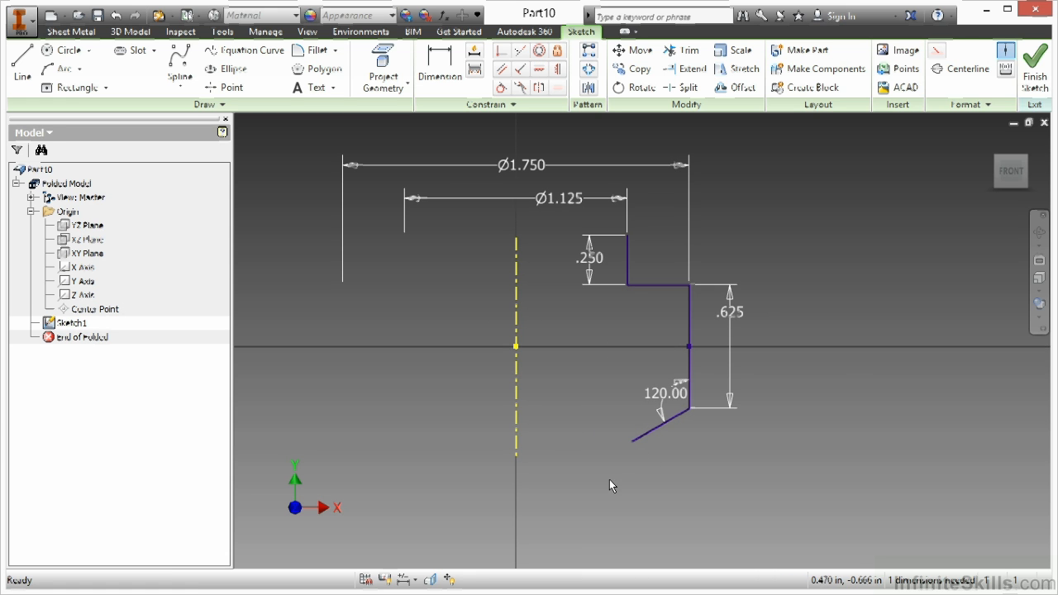
- Dimension the angled line to .375 and finish the sketch
{"action": "key", "text": "d"}
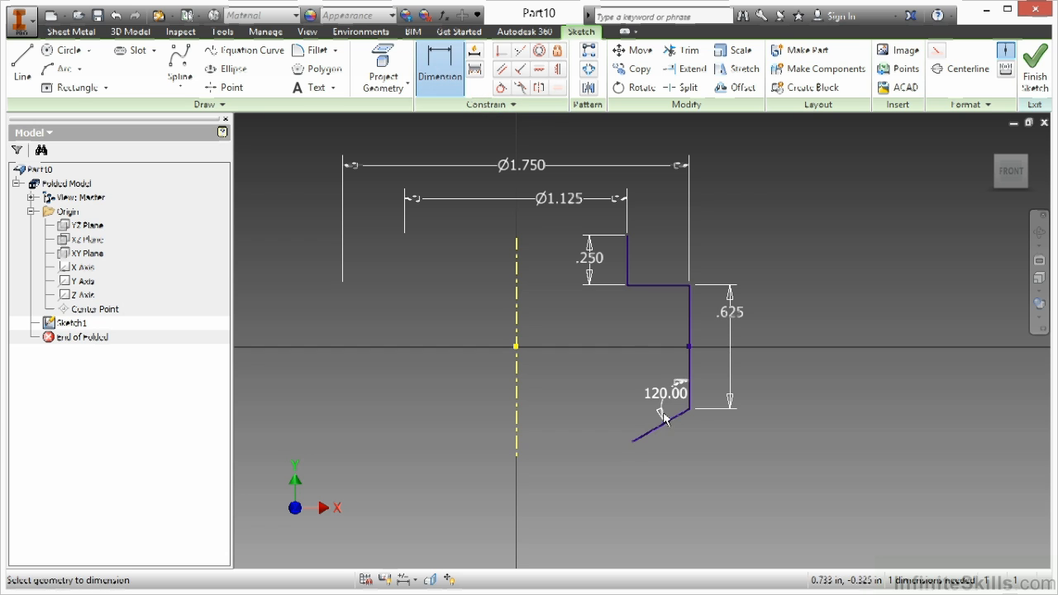
{"action": "left_click", "coordinate": [659, 434]}
{"action": "left_click", "coordinate": [675, 446]}
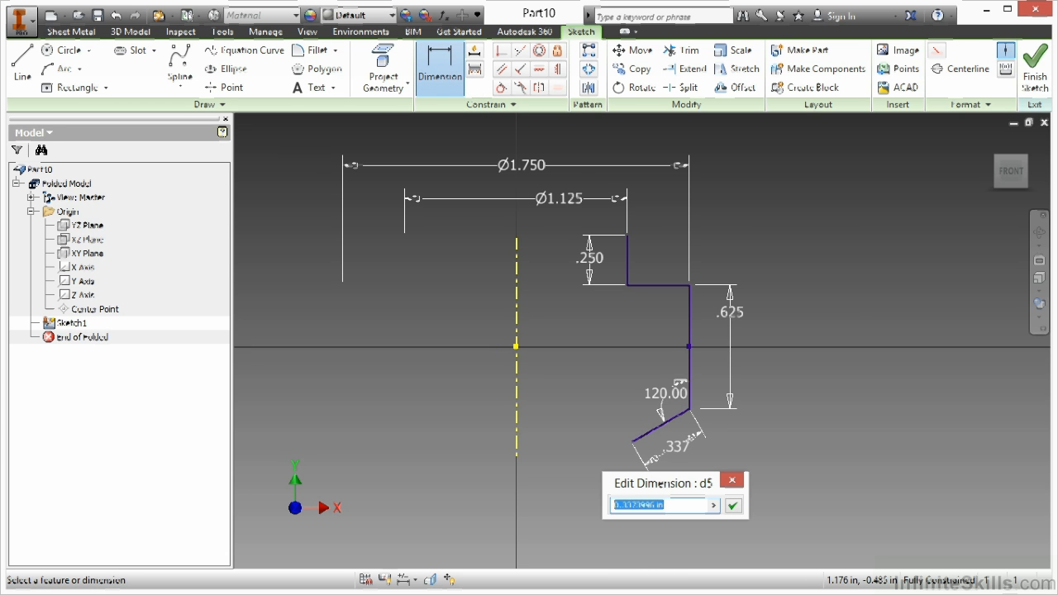
{"action": "type", "text": ".375"}
{"action": "key", "text": "Return"}
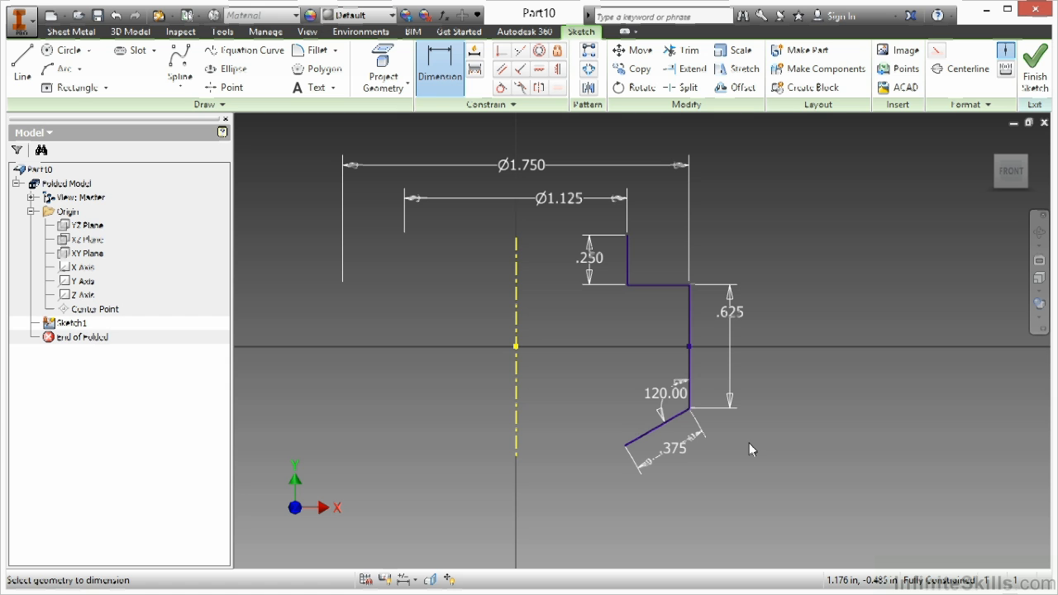
{"action": "left_click", "coordinate": [1038, 66]}
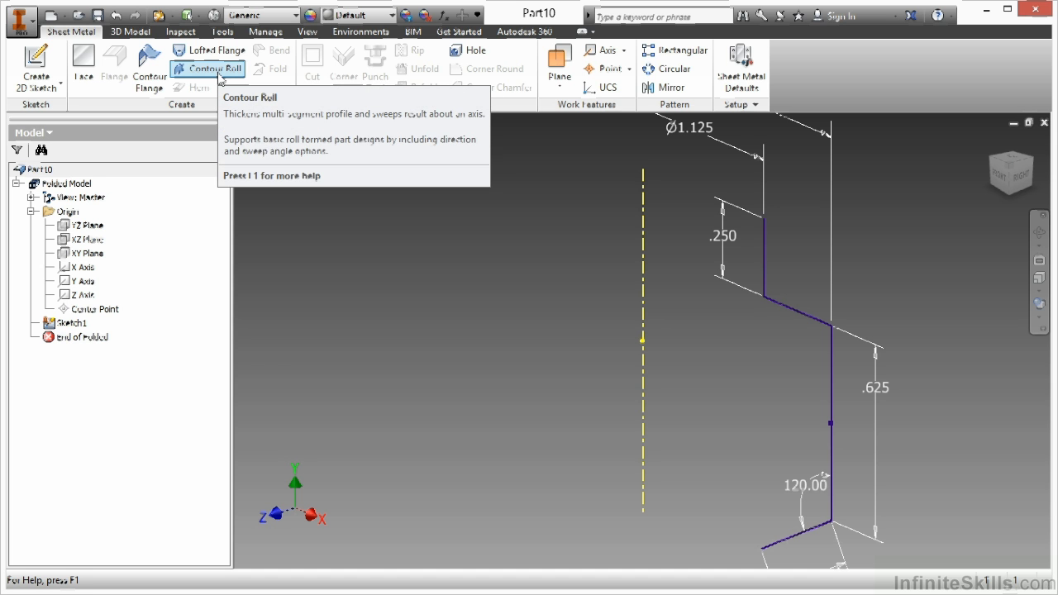
- Start a Contour Roll and pick the dashed centerline as the roll axis
{"action": "left_click", "coordinate": [220, 72]}
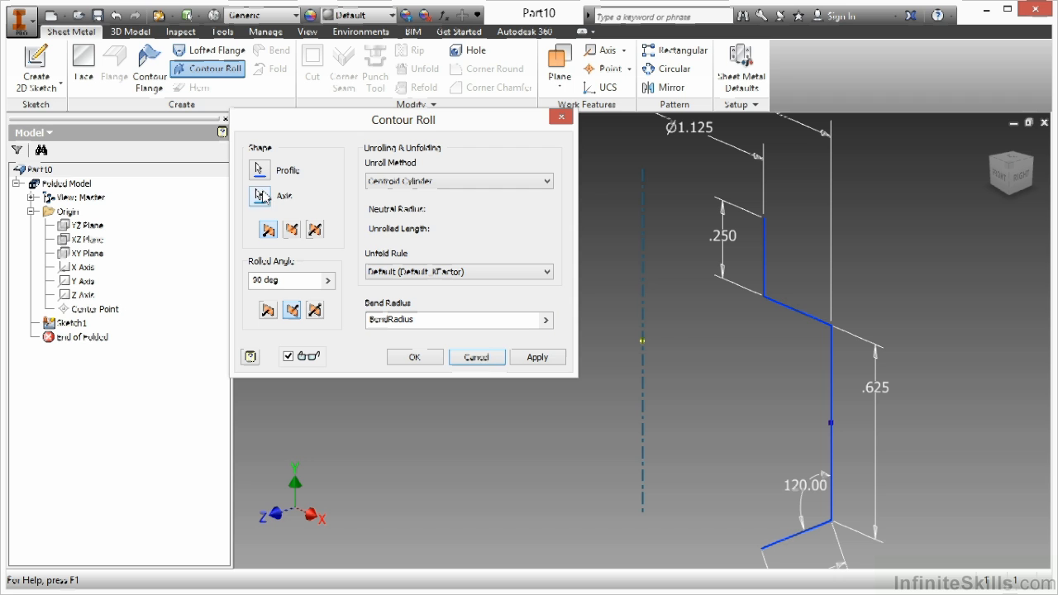
{"action": "left_click", "coordinate": [259, 196]}
{"action": "left_click", "coordinate": [644, 202]}
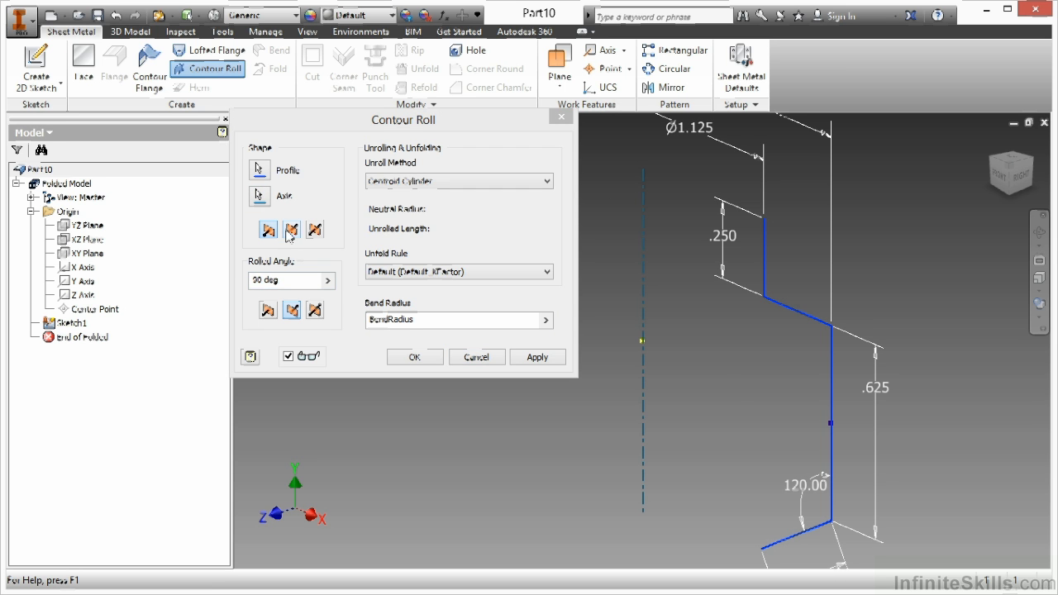
{"action": "left_click", "coordinate": [291, 312]}
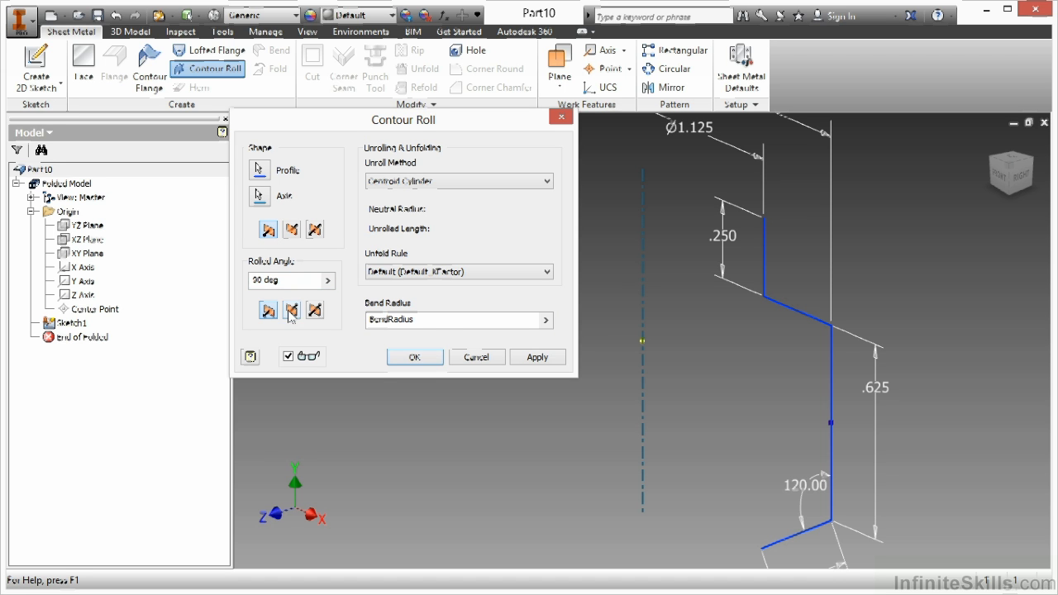
- Set the unroll method to Custom Cylinder and select the sketched open profile
{"action": "left_click", "coordinate": [449, 182]}
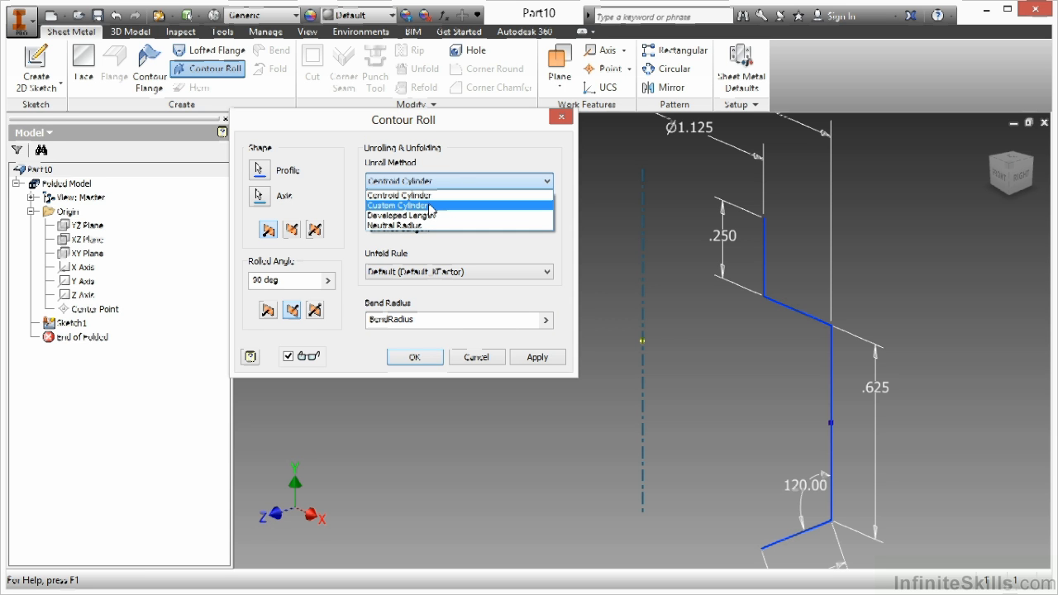
{"action": "left_click", "coordinate": [428, 215]}
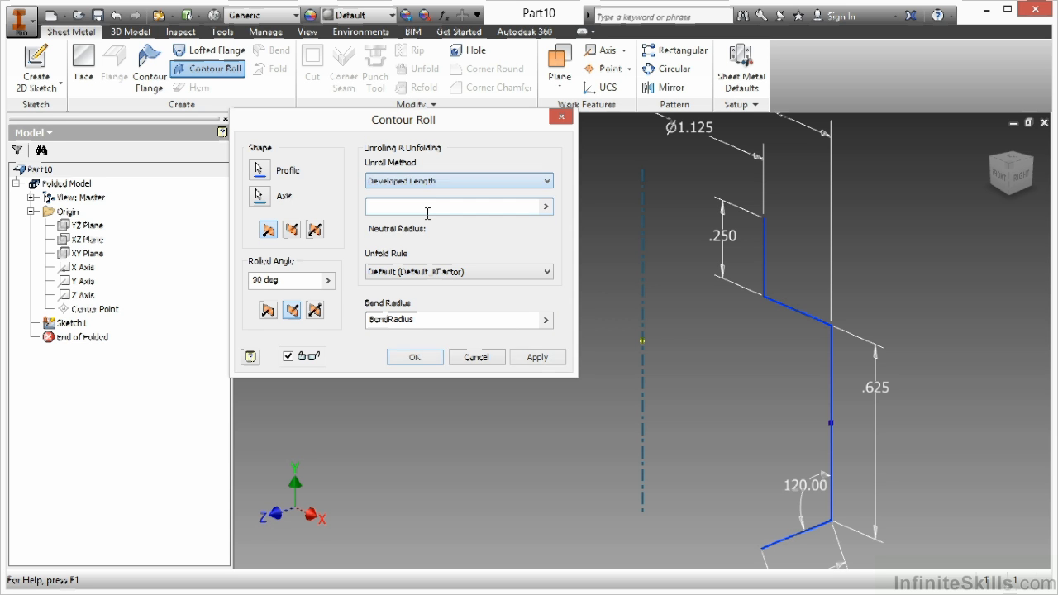
{"action": "left_click", "coordinate": [426, 184]}
{"action": "left_click", "coordinate": [434, 225]}
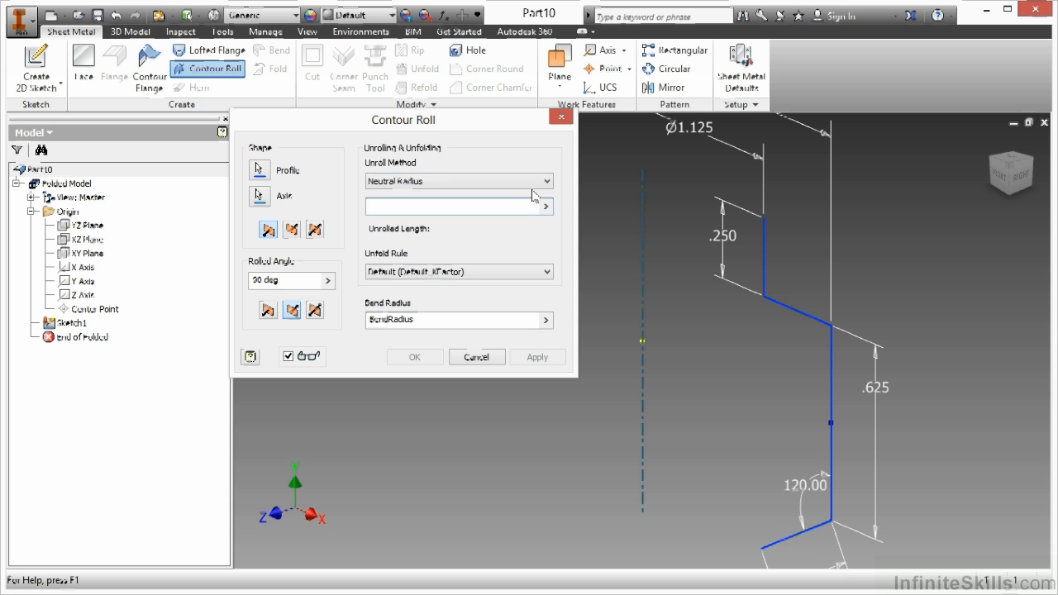
{"action": "left_click", "coordinate": [442, 182]}
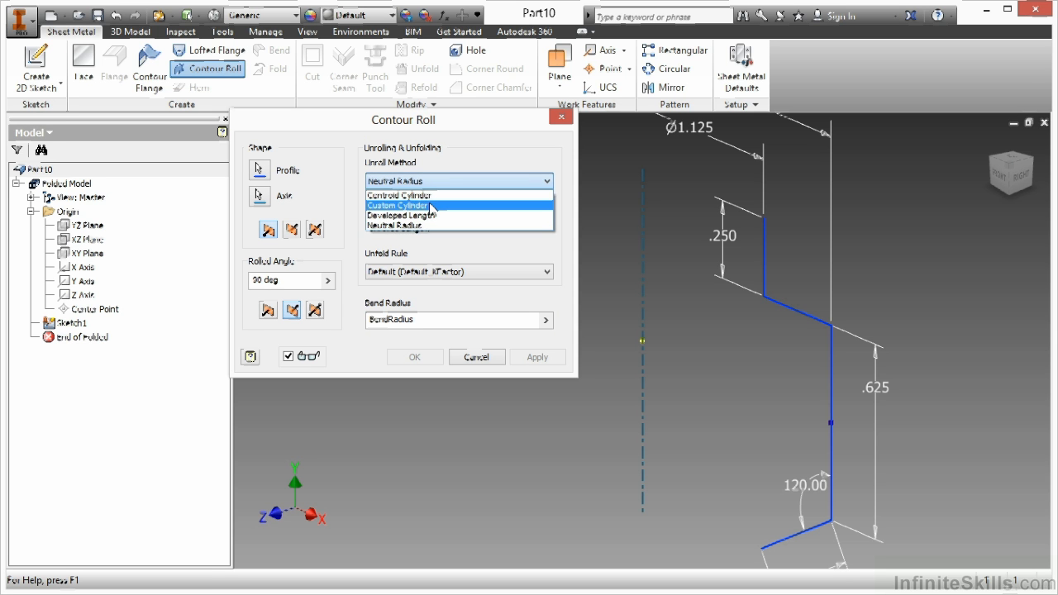
{"action": "left_click", "coordinate": [431, 204]}
{"action": "left_click", "coordinate": [259, 170]}
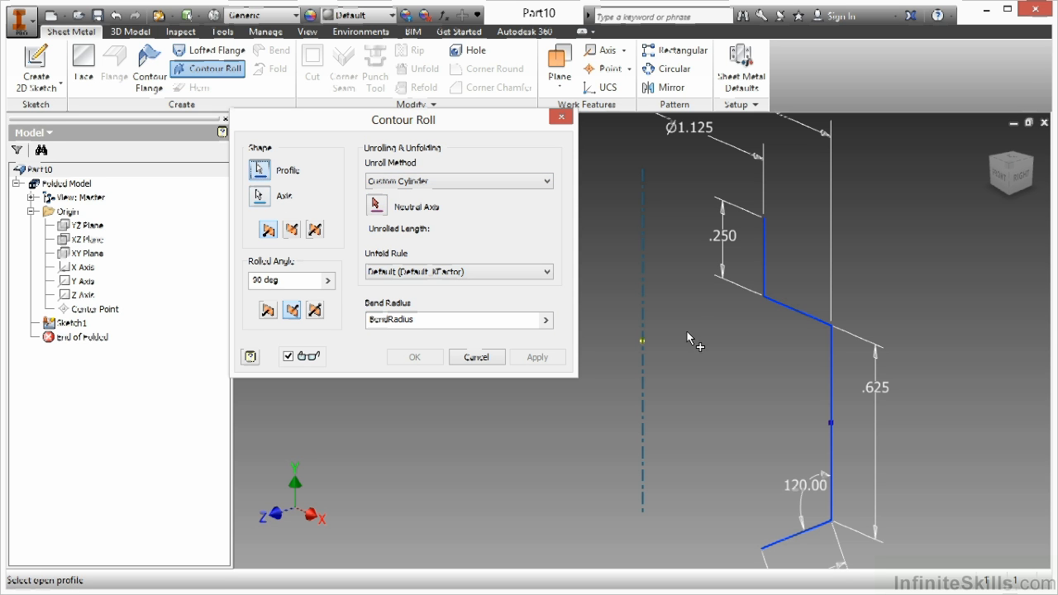
{"action": "left_click", "coordinate": [763, 263]}
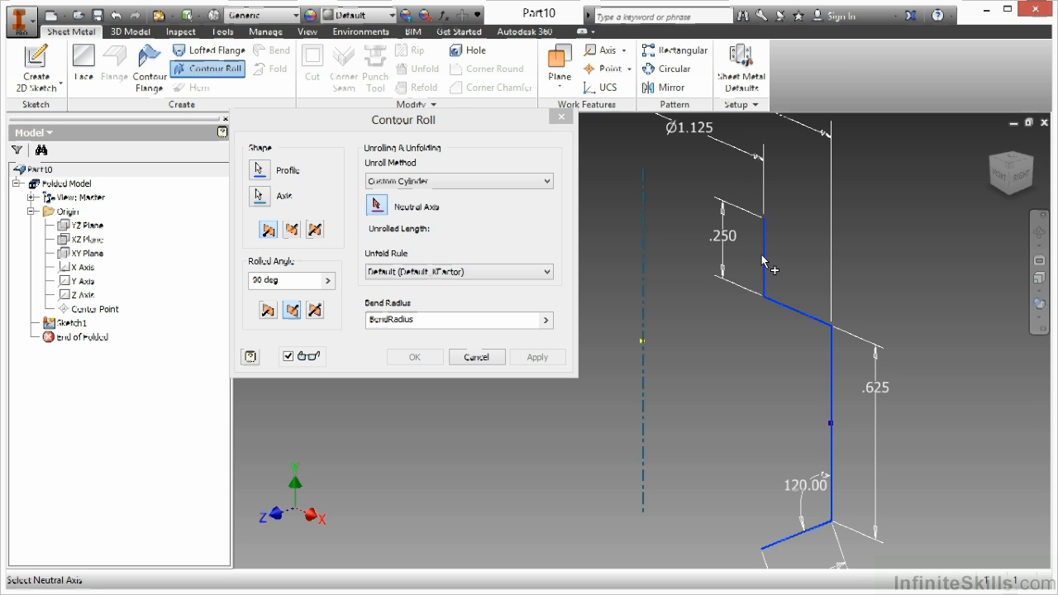
- Cancel the contour roll and change the sheet metal rule to *14 GA SS 12MM*
{"action": "left_click", "coordinate": [477, 356]}
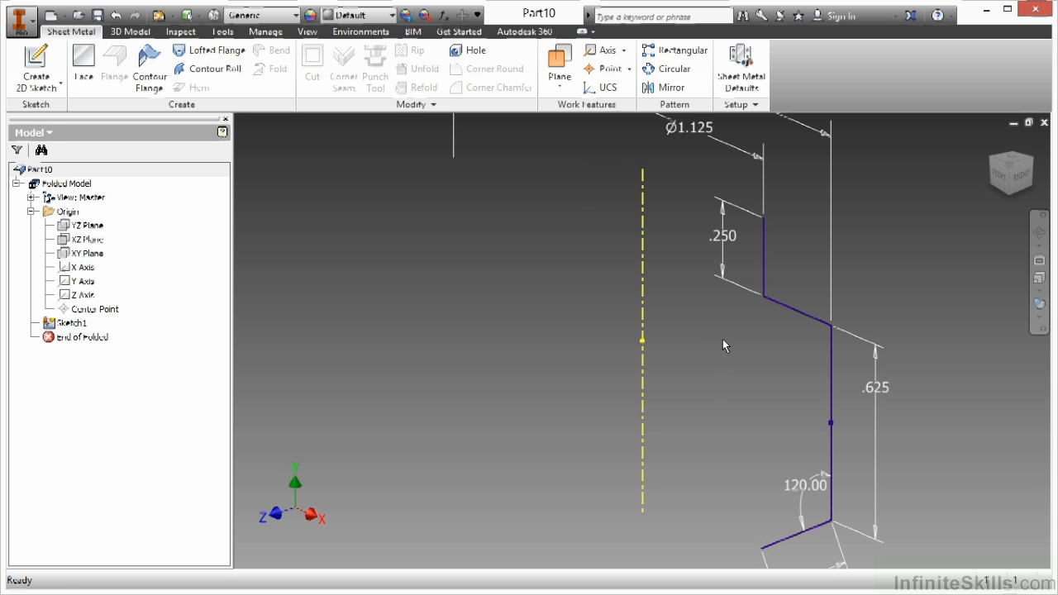
{"action": "left_click", "coordinate": [742, 66]}
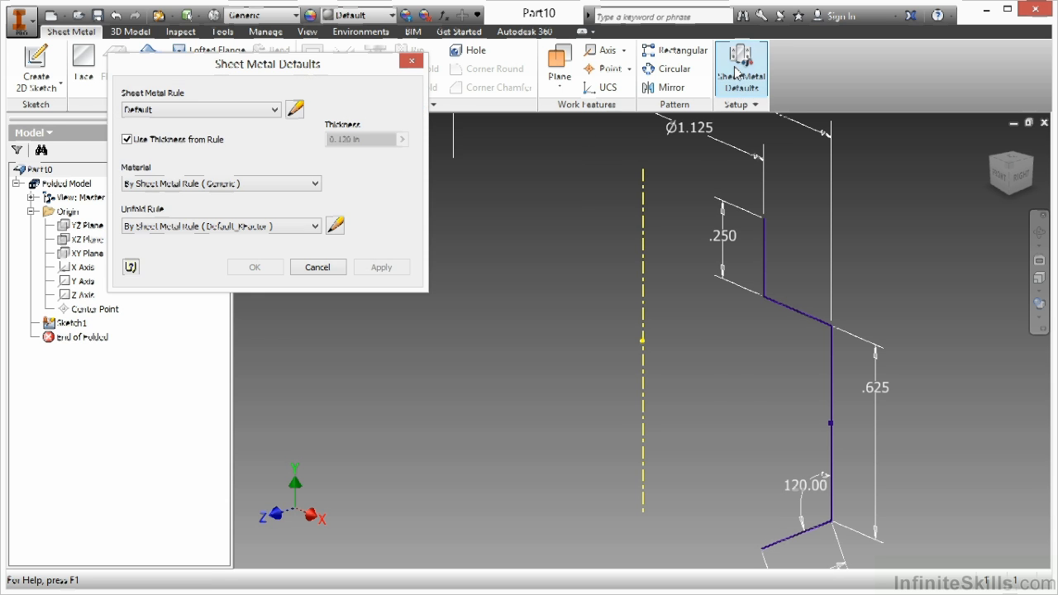
{"action": "left_click", "coordinate": [274, 110]}
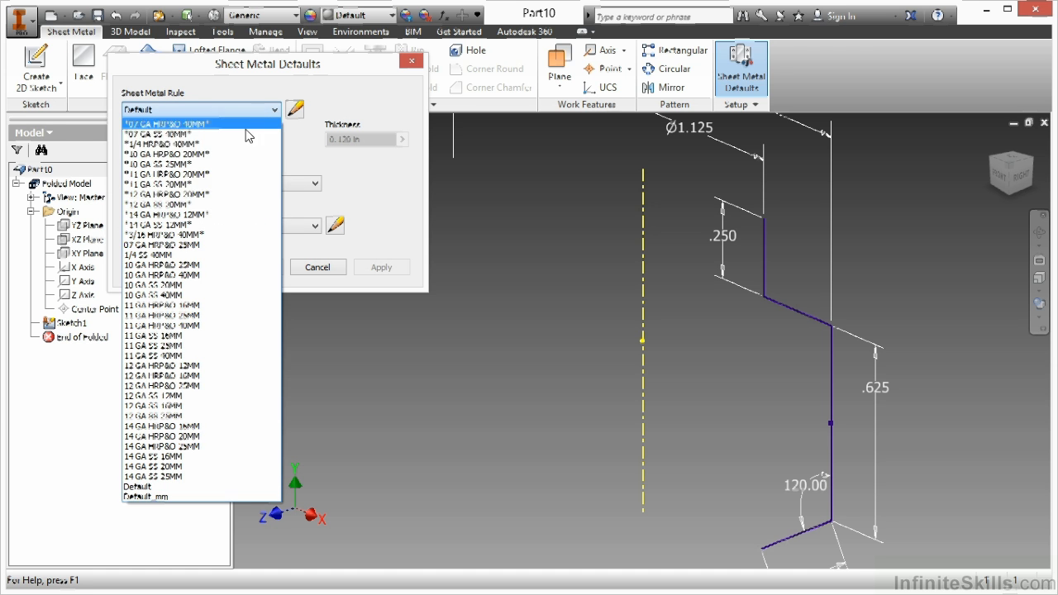
{"action": "left_click", "coordinate": [213, 225]}
{"action": "left_click", "coordinate": [257, 268]}
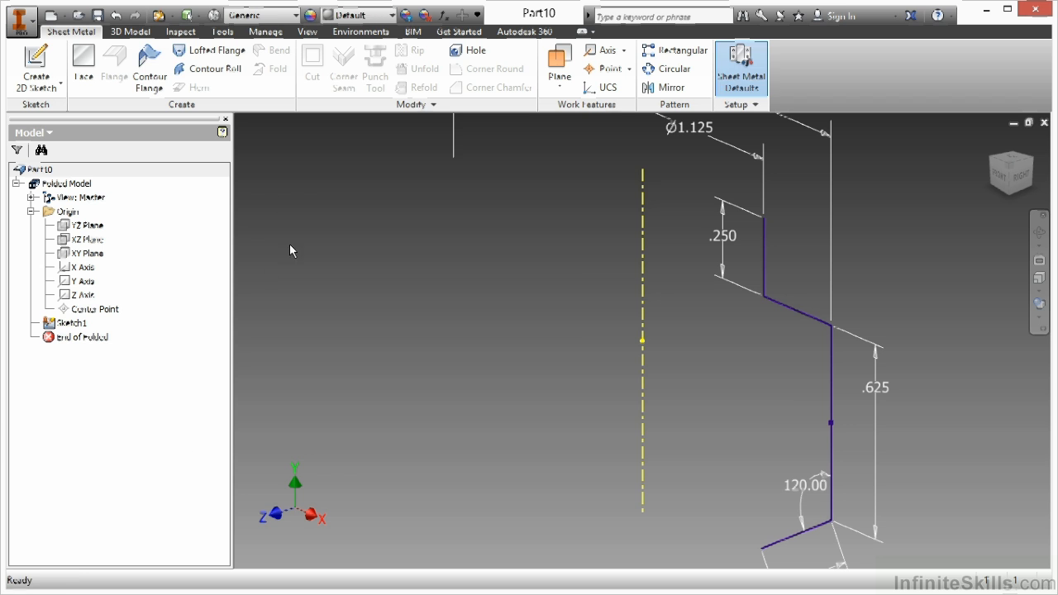
- Reopen Contour Roll with a symmetric profile offset and a 270° rolled angle split evenly
{"action": "left_click", "coordinate": [211, 69]}
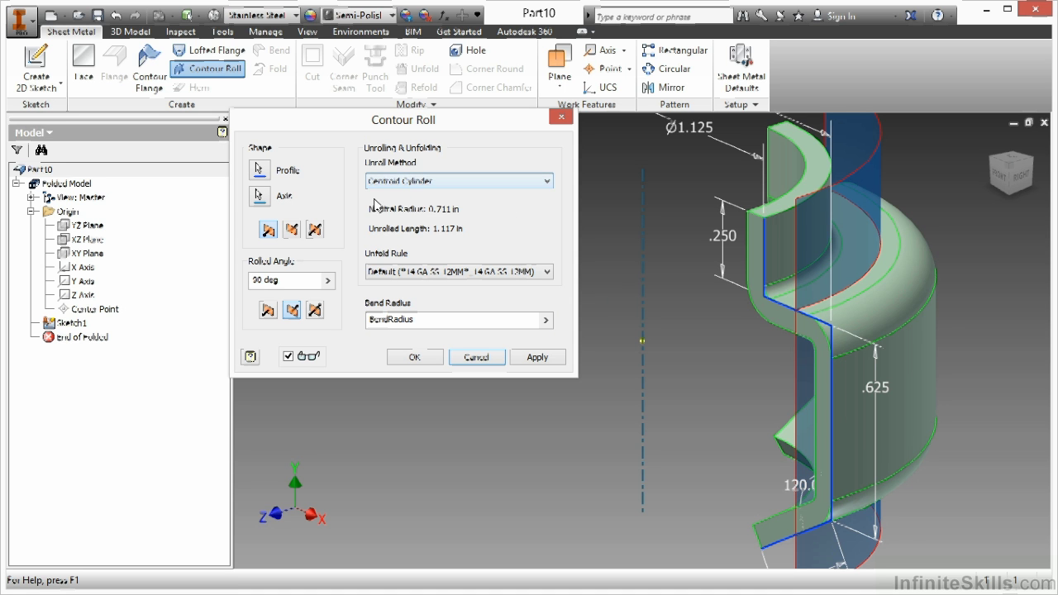
{"action": "left_click", "coordinate": [314, 231]}
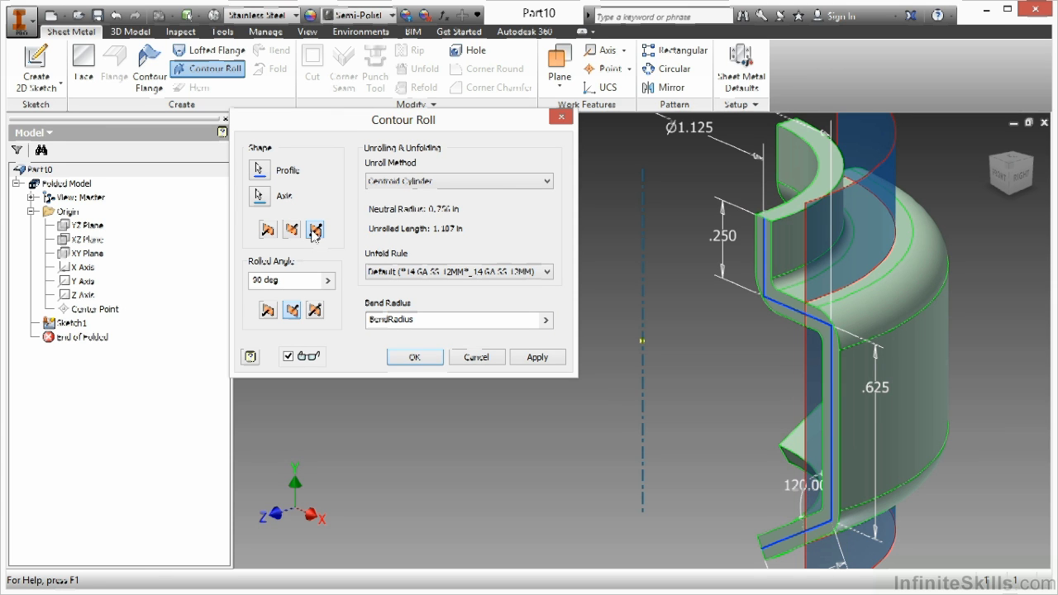
{"action": "left_click", "coordinate": [315, 310]}
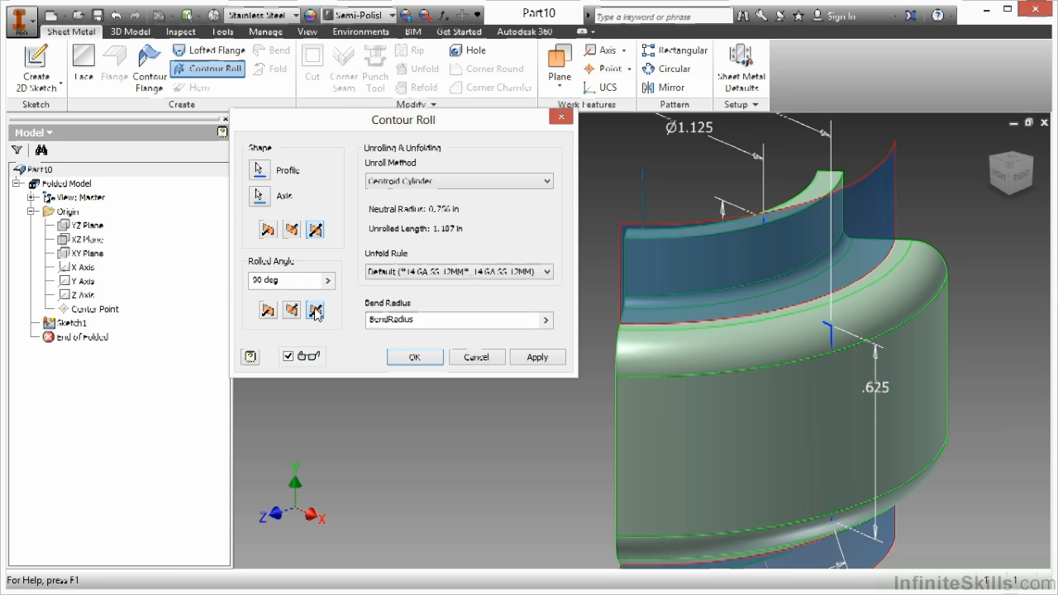
{"action": "left_click", "coordinate": [291, 311]}
{"action": "left_click", "coordinate": [269, 312]}
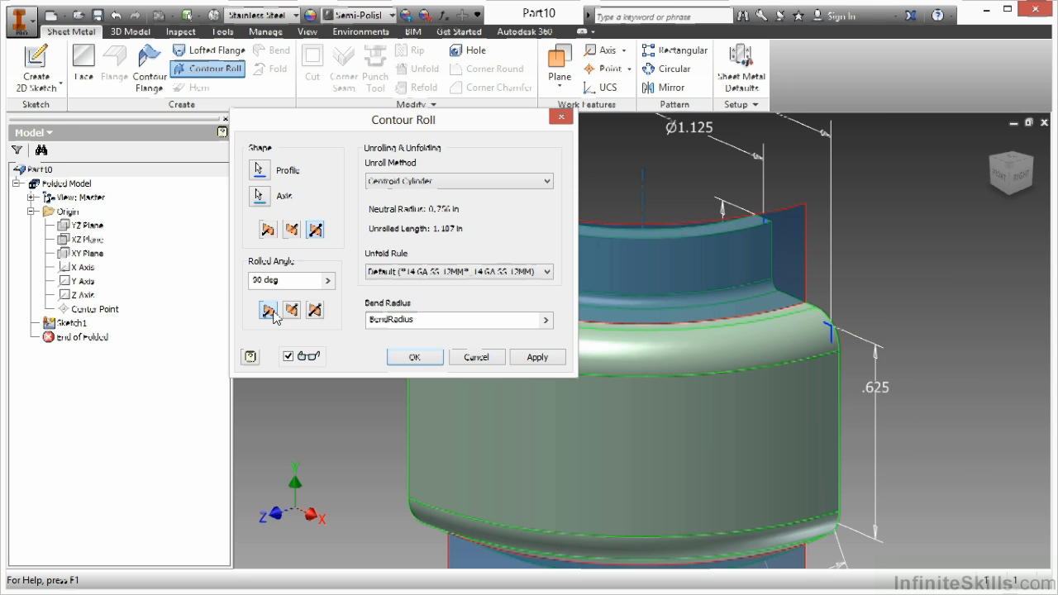
{"action": "left_click", "coordinate": [319, 312]}
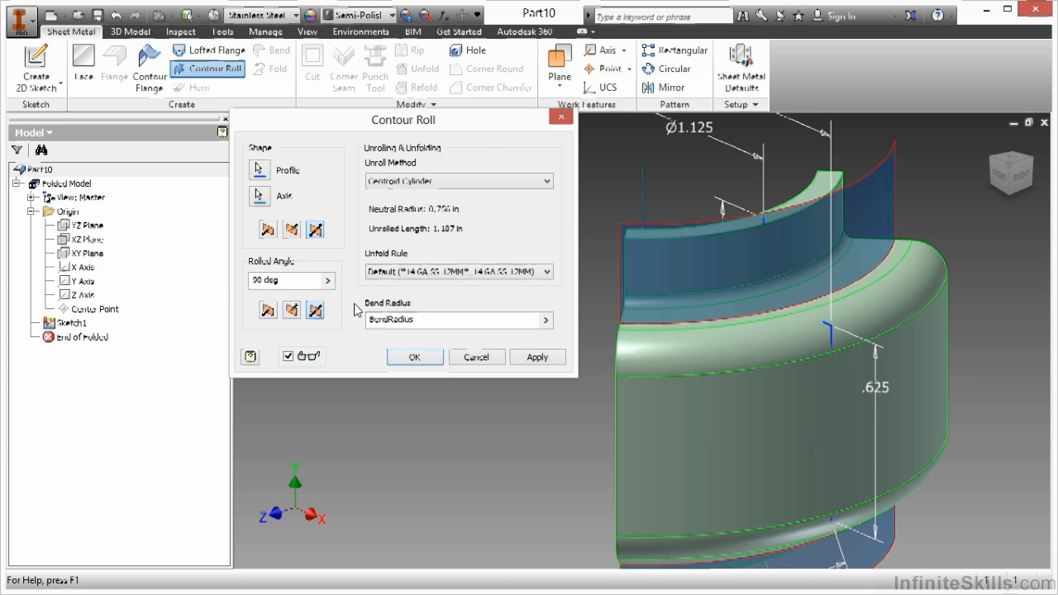
{"action": "left_click_drag", "start_coordinate": [300, 280], "coordinate": [241, 283]}
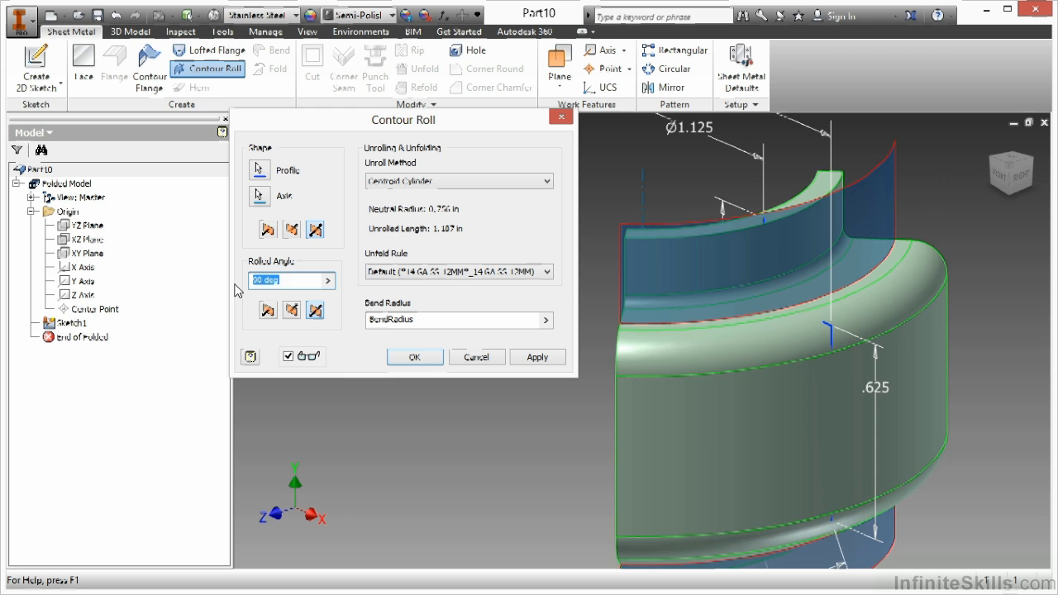
{"action": "type", "text": "270"}
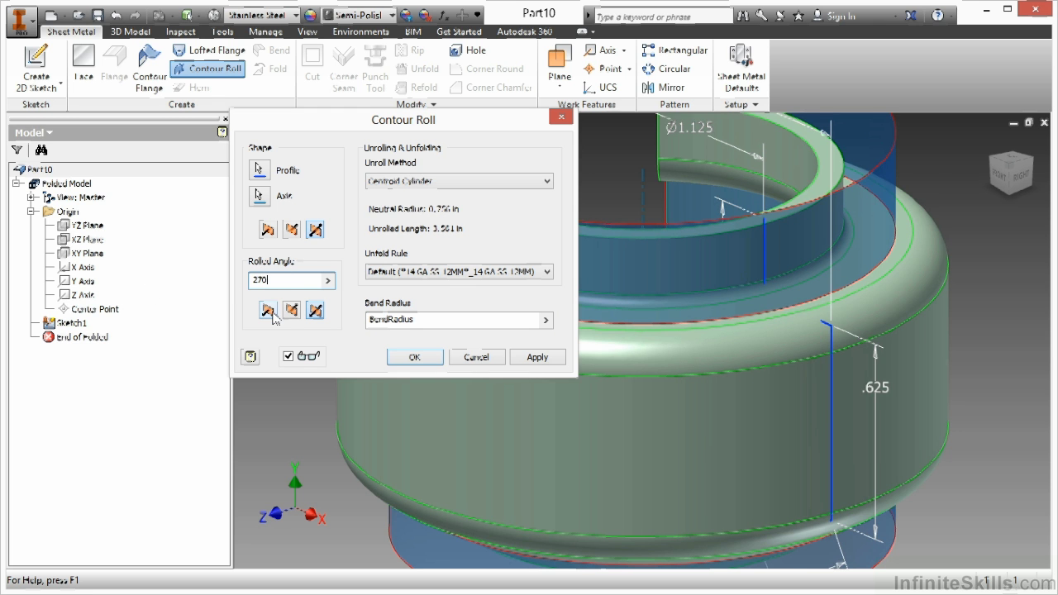
{"action": "left_click", "coordinate": [267, 311]}
{"action": "left_click", "coordinate": [291, 311]}
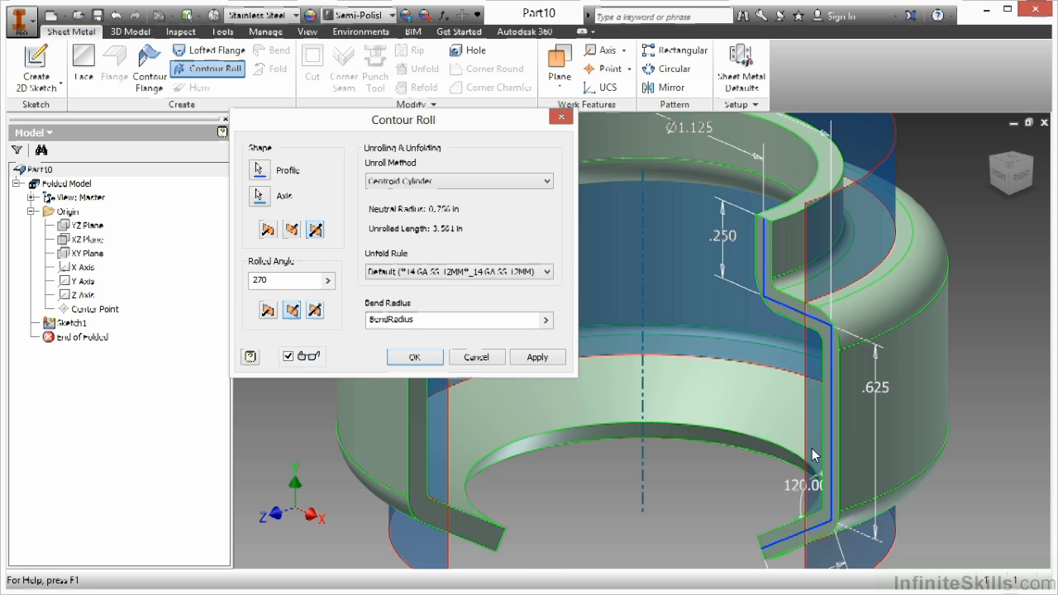
{"action": "scroll", "coordinate": [727, 344], "scroll_direction": "down", "scroll_amount": 5}
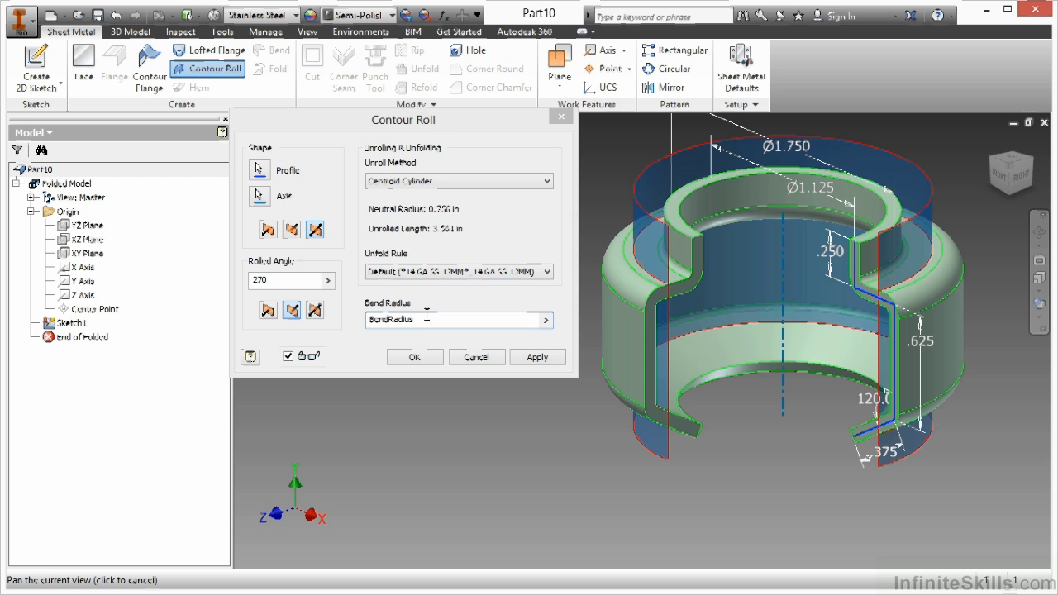
- Apply the 270° contour roll to produce the open stepped stainless ring
{"action": "left_click", "coordinate": [416, 357]}
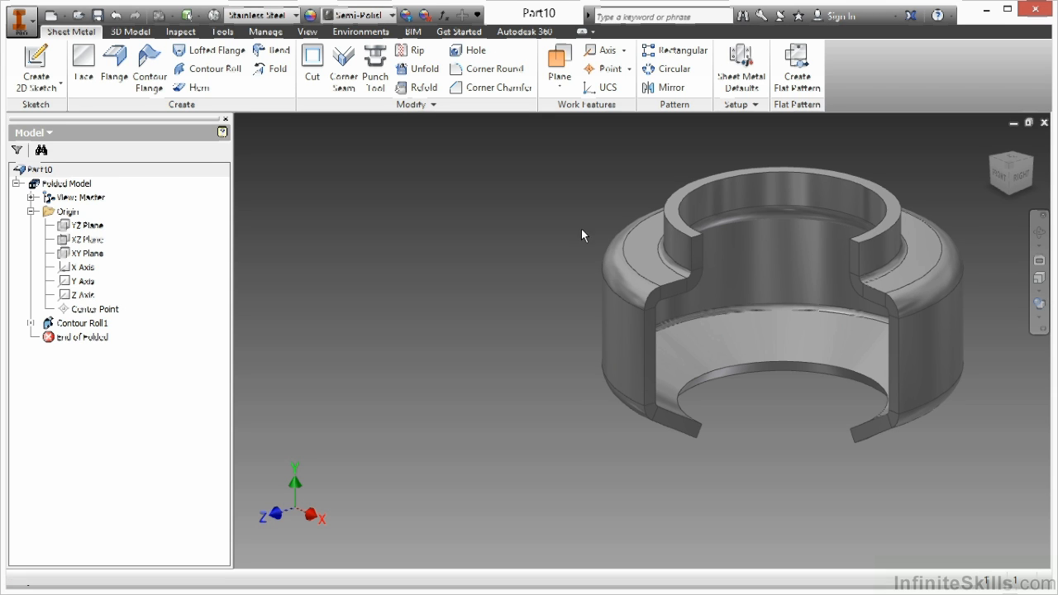
- Create the flat pattern, then return to the folded part
{"action": "left_click", "coordinate": [798, 68]}
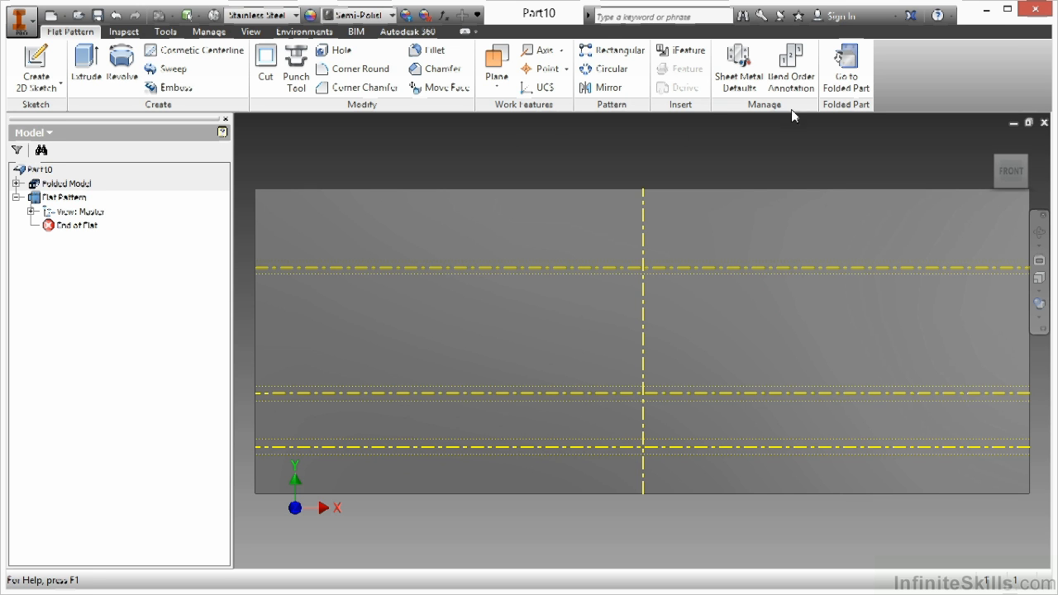
{"action": "left_click", "coordinate": [842, 66]}
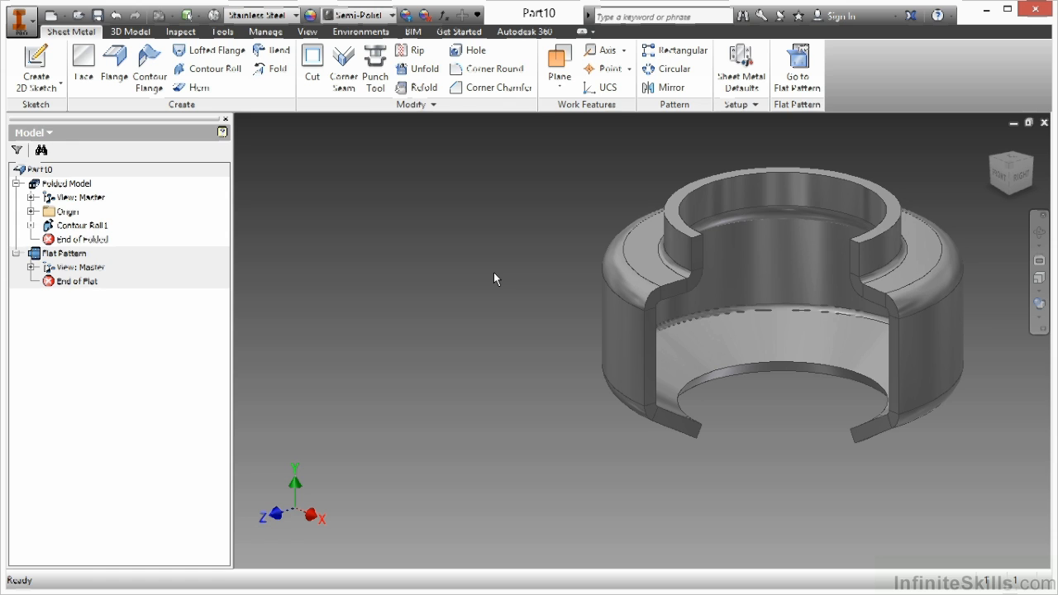